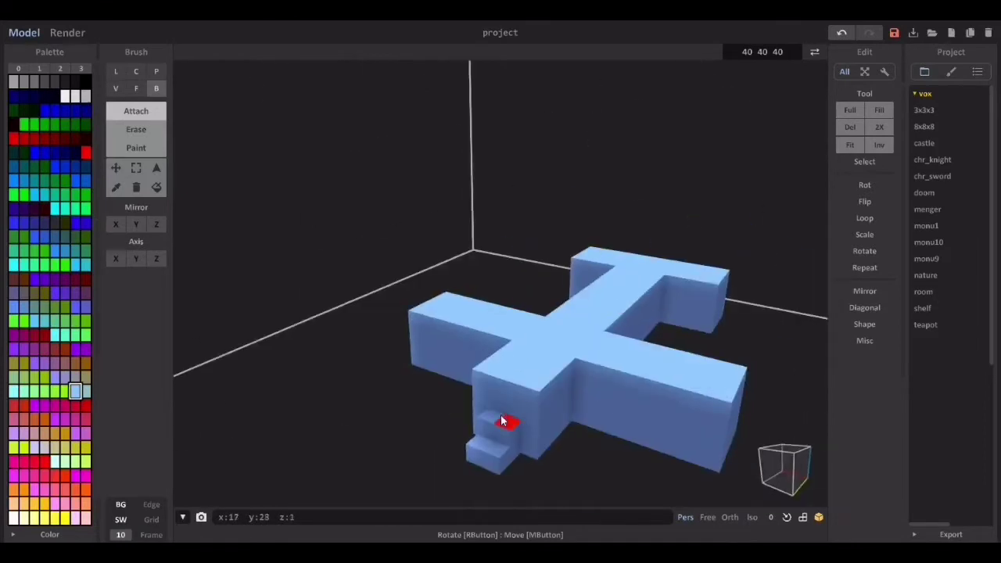
# - Finish the stepped nose and build a cockpit rim of voxels on top of the fuselage above the wings
pyautogui.moveTo(513, 482); pyautogui.dragTo(477, 267, button='right')
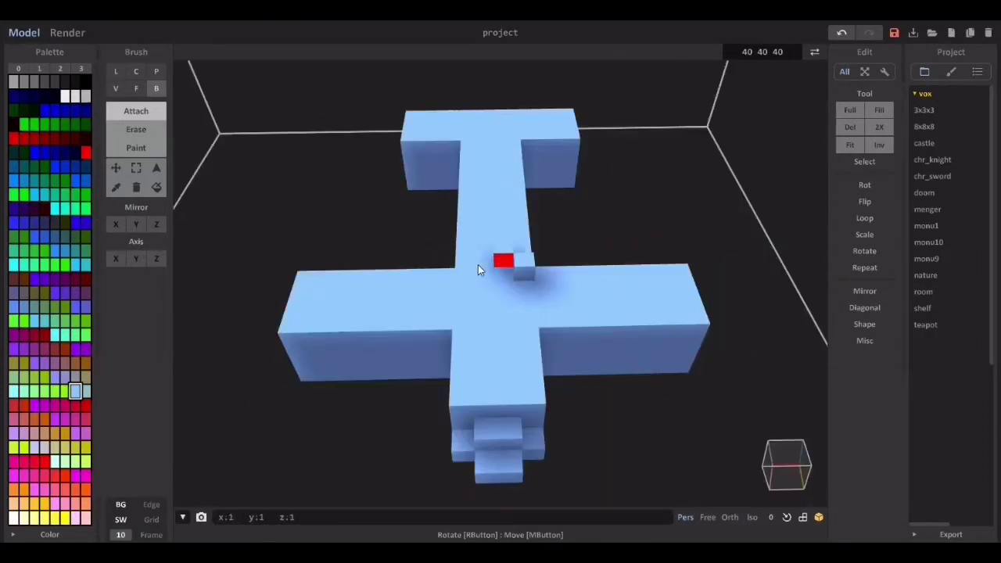
pyautogui.moveTo(519, 323)
pyautogui.mouseDown(button='right')
pyautogui.moveTo(488, 278)
pyautogui.moveTo(502, 274)
pyautogui.moveTo(560, 317)
pyautogui.moveTo(512, 300)
pyautogui.moveTo(414, 332)
pyautogui.mouseUp(button='right')
pyautogui.click(136, 167)
pyautogui.click(125, 109)
pyautogui.moveTo(558, 317); pyautogui.dragTo(470, 319, button='right')
pyautogui.moveTo(585, 337); pyautogui.dragTo(380, 402, button='right')
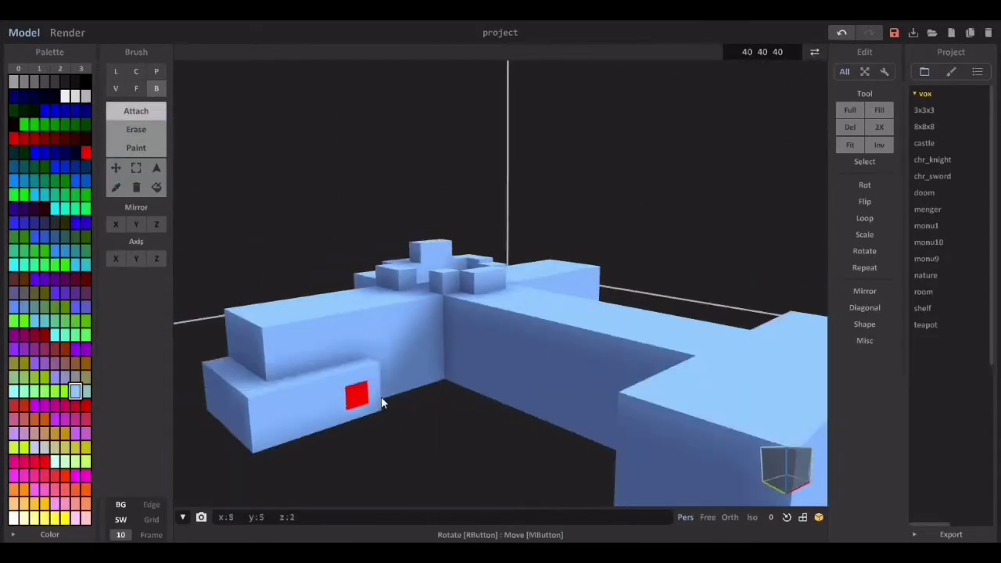
# - Erase the lower layers of the wings to leave them two voxels thick
pyautogui.click(429, 374)
pyautogui.moveTo(429, 373); pyautogui.dragTo(608, 384, button='right')
pyautogui.keyDown('shift'); pyautogui.click(608, 384); pyautogui.keyUp('shift')
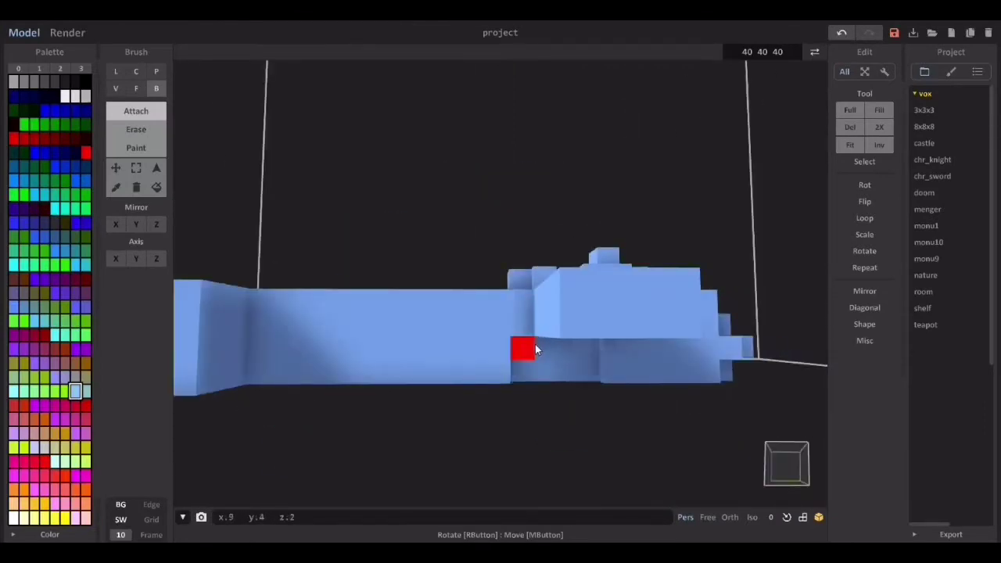
# - Box-select the wings and copy them straight up to form the biplane's upper wing
pyautogui.moveTo(534, 344); pyautogui.dragTo(492, 422, button='right')
pyautogui.click(136, 168)
pyautogui.moveTo(399, 391); pyautogui.dragTo(407, 344, button='right')
pyautogui.moveTo(749, 368); pyautogui.dragTo(303, 292)
pyautogui.moveTo(364, 263); pyautogui.dragTo(375, 96, button='right')
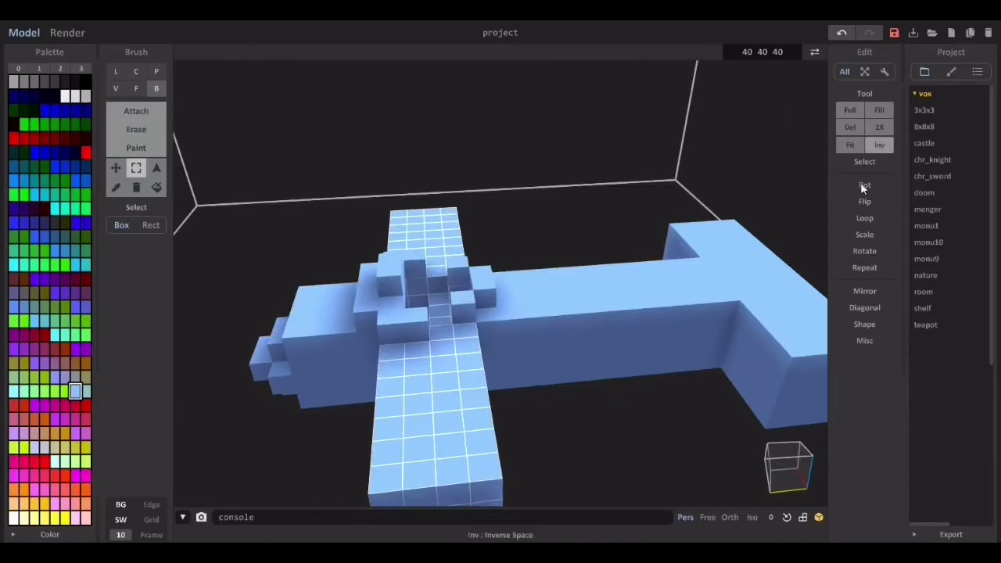
pyautogui.moveTo(695, 345); pyautogui.dragTo(538, 272, button='right')
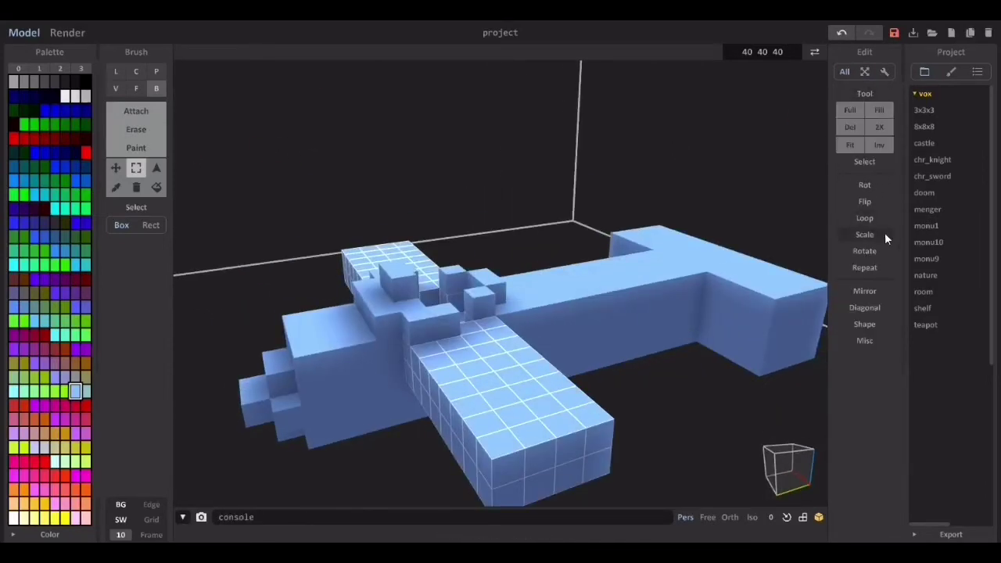
pyautogui.keyDown('ctrl'); pyautogui.moveTo(486, 347); pyautogui.dragTo(568, 99); pyautogui.keyUp('ctrl')
pyautogui.moveTo(569, 98); pyautogui.dragTo(394, 99, button='right')
# - Fill the notch in the underside of the upper wing and add upright posts between the wings at their tips
pyautogui.click(136, 169)
pyautogui.click(136, 111)
pyautogui.hotkey('ctrl', 'z')
pyautogui.scroll(5, 422, 164)
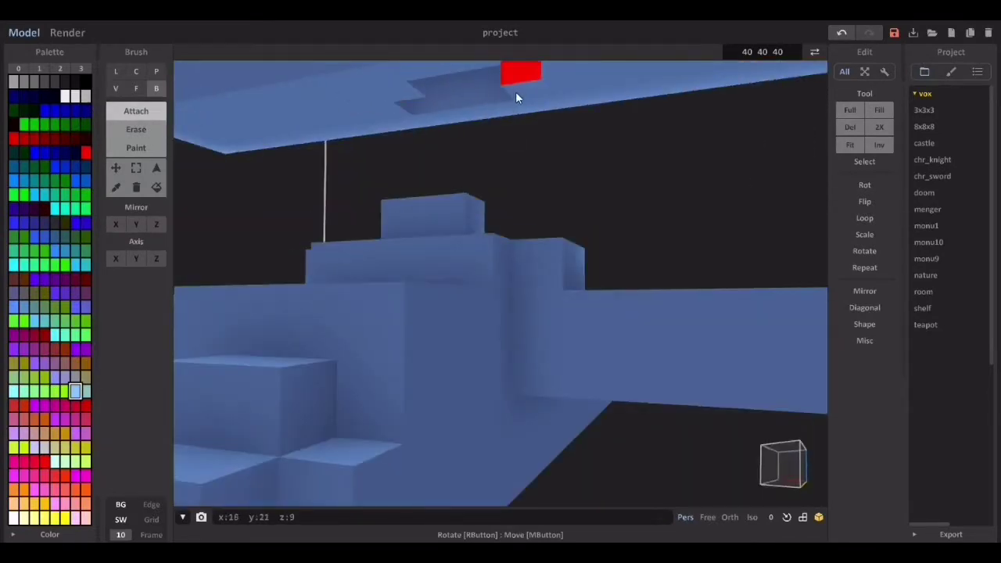
pyautogui.moveTo(515, 94)
pyautogui.mouseDown(button='right')
pyautogui.moveTo(538, 126)
pyautogui.moveTo(469, 164)
pyautogui.moveTo(417, 218)
pyautogui.moveTo(495, 210)
pyautogui.moveTo(649, 271)
pyautogui.moveTo(548, 424)
pyautogui.moveTo(529, 203)
pyautogui.moveTo(547, 251)
pyautogui.moveTo(365, 329)
pyautogui.moveTo(365, 433)
pyautogui.moveTo(535, 191)
pyautogui.moveTo(469, 148)
pyautogui.mouseUp(button='right')
# - Build crossed struts from single voxels between the upper and lower wings on one side of the fuselage
pyautogui.click(117, 72)
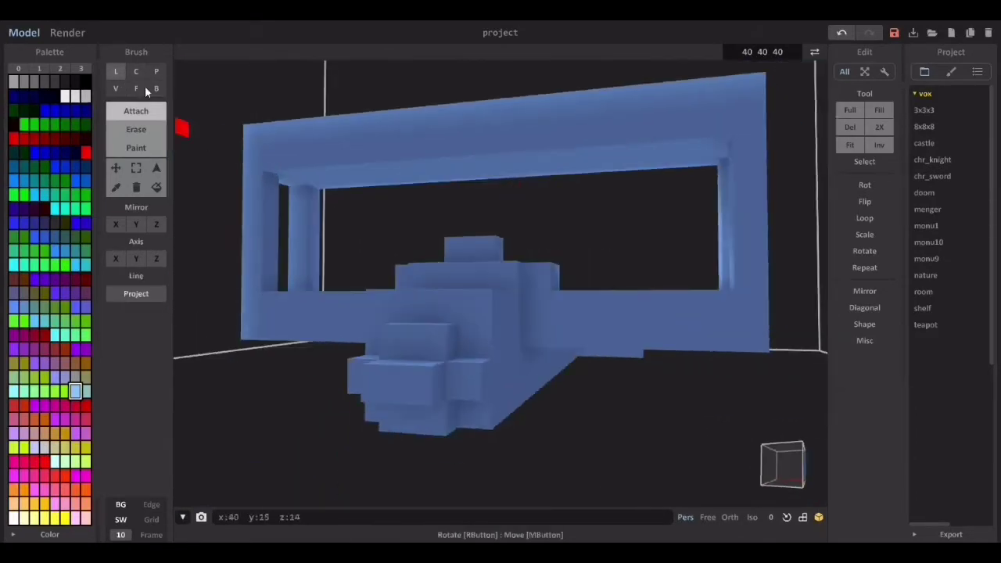
pyautogui.click(142, 88)
pyautogui.hotkey('ctrl', 'z')
pyautogui.moveTo(323, 224); pyautogui.dragTo(509, 442, button='right')
pyautogui.moveTo(620, 438); pyautogui.dragTo(597, 380, button='right')
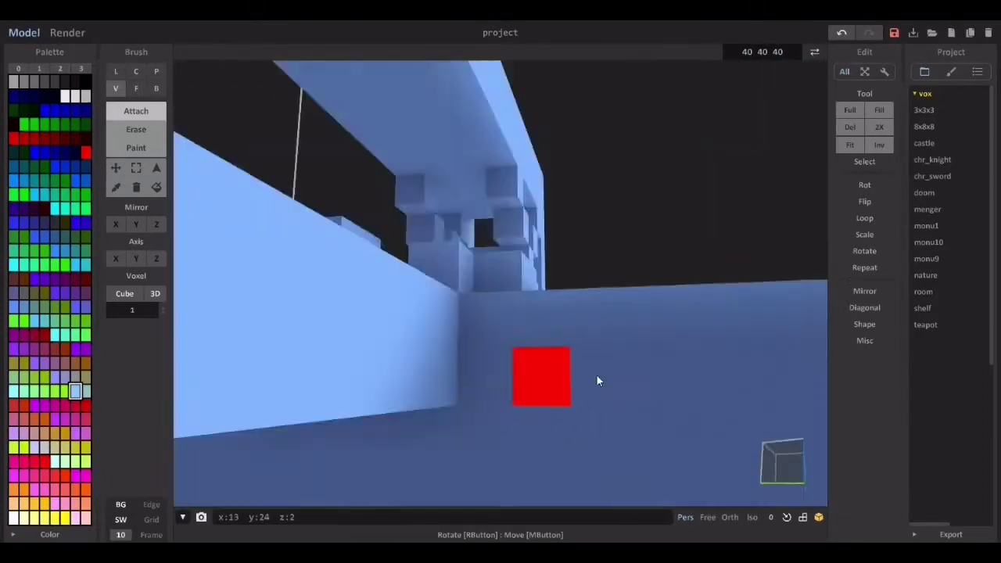
# - Box-select the crossed struts and copy them -12 voxels along X to the opposite wing
pyautogui.scroll(-5, 597, 380)
pyautogui.click(138, 169)
pyautogui.scroll(4, 501, 367)
pyautogui.moveTo(438, 368); pyautogui.dragTo(613, 384, button='right')
pyautogui.moveTo(613, 385); pyautogui.dragTo(609, 371)
pyautogui.moveTo(500, 352); pyautogui.dragTo(703, 376, button='middle')
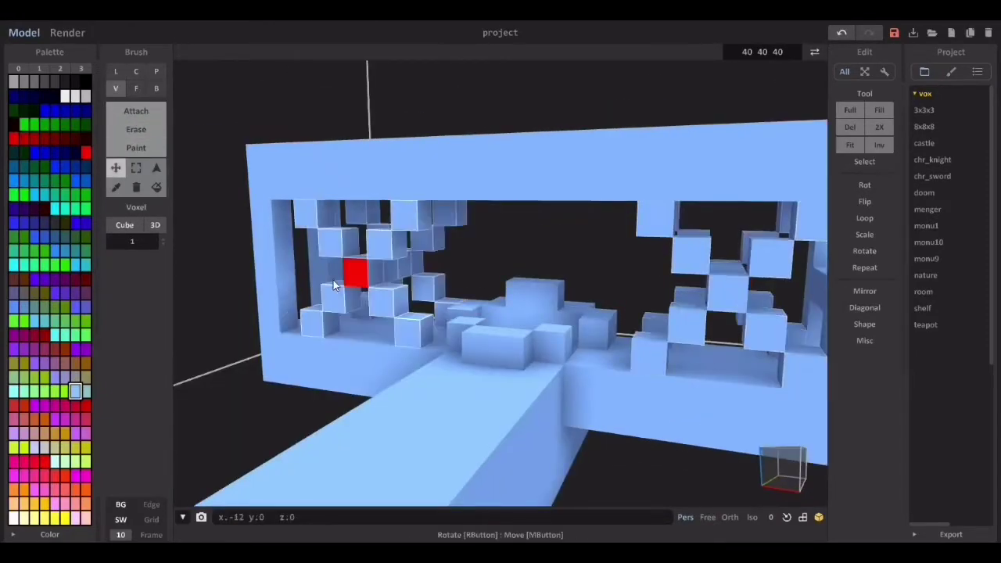
pyautogui.moveTo(333, 280); pyautogui.dragTo(260, 310, button='right')
# - Attach a stepped voxel headrest to the top of the fuselage behind the cockpit
pyautogui.scroll(-4, 261, 310)
pyautogui.click(136, 111)
pyautogui.moveTo(423, 284)
pyautogui.mouseDown(button='right')
pyautogui.moveTo(539, 328)
pyautogui.moveTo(442, 308)
pyautogui.moveTo(543, 333)
pyautogui.moveTo(634, 276)
pyautogui.moveTo(688, 414)
pyautogui.moveTo(429, 337)
pyautogui.moveTo(258, 312)
pyautogui.mouseUp(button='right')
pyautogui.scroll(4, 638, 311)
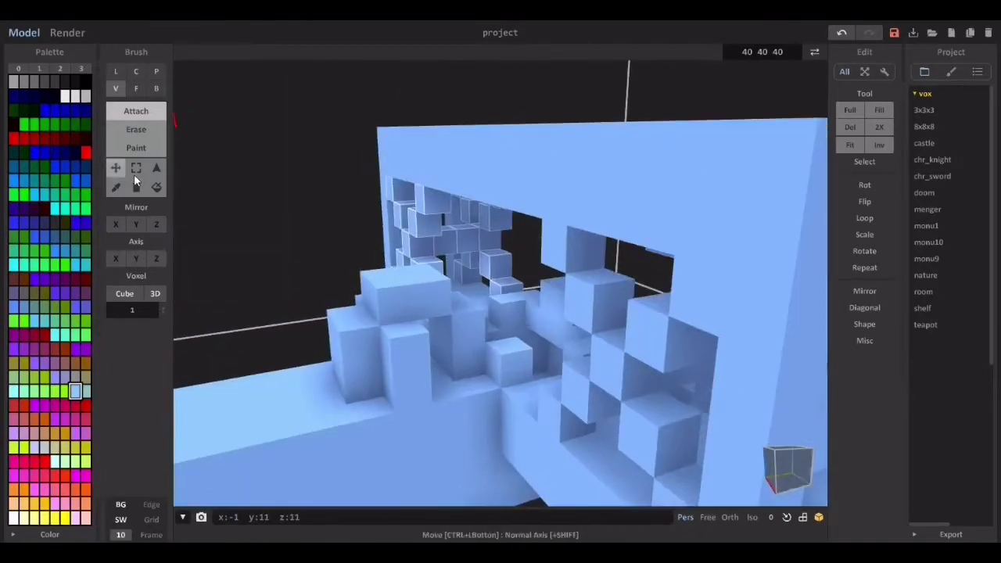
# - Box-select the headrest behind the cockpit and reposition it on the fuselage with the Move tool
pyautogui.click(136, 167)
pyautogui.moveTo(344, 337); pyautogui.dragTo(477, 344, button='right')
pyautogui.moveTo(516, 391); pyautogui.dragTo(637, 337)
pyautogui.moveTo(500, 344)
pyautogui.mouseDown(button='right')
pyautogui.moveTo(648, 337)
pyautogui.moveTo(500, 352)
pyautogui.mouseUp(button='right')
pyautogui.click(116, 168)
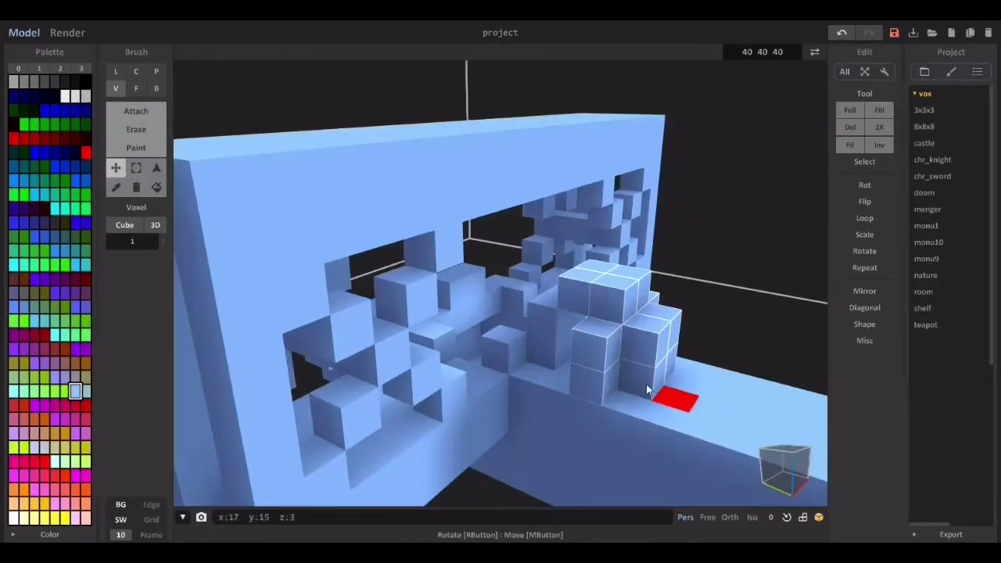
pyautogui.moveTo(579, 359); pyautogui.dragTo(672, 320, button='right')
pyautogui.click(136, 168)
pyautogui.moveTo(344, 258)
pyautogui.mouseDown(button='right')
pyautogui.moveTo(396, 211)
pyautogui.moveTo(306, 287)
pyautogui.mouseUp(button='right')
pyautogui.click(136, 111)
pyautogui.moveTo(485, 313)
pyautogui.mouseDown(button='right')
pyautogui.moveTo(607, 344)
pyautogui.moveTo(618, 271)
pyautogui.moveTo(470, 222)
pyautogui.moveTo(481, 236)
pyautogui.moveTo(497, 209)
pyautogui.moveTo(544, 234)
pyautogui.moveTo(503, 261)
pyautogui.mouseUp(button='right')
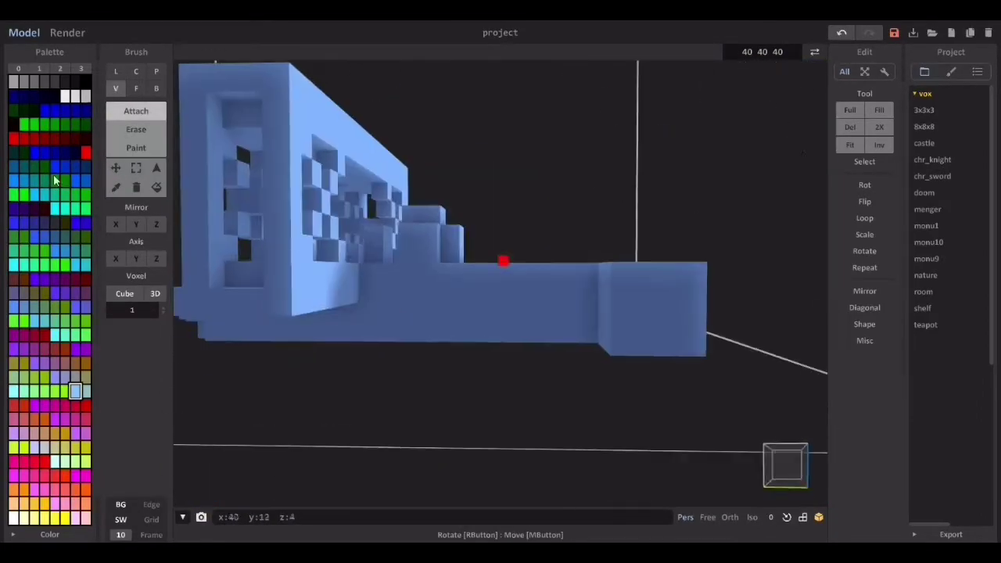
# - Box-select the tailplane block at the rear of the fuselage and raise it by about one voxel
pyautogui.click(136, 168)
pyautogui.moveTo(579, 313); pyautogui.dragTo(438, 391, button='right')
pyautogui.moveTo(406, 472); pyautogui.dragTo(587, 302)
pyautogui.click(115, 167)
pyautogui.moveTo(500, 376); pyautogui.dragTo(584, 301, button='right')
pyautogui.moveTo(668, 305); pyautogui.dragTo(668, 281)
pyautogui.click(136, 168)
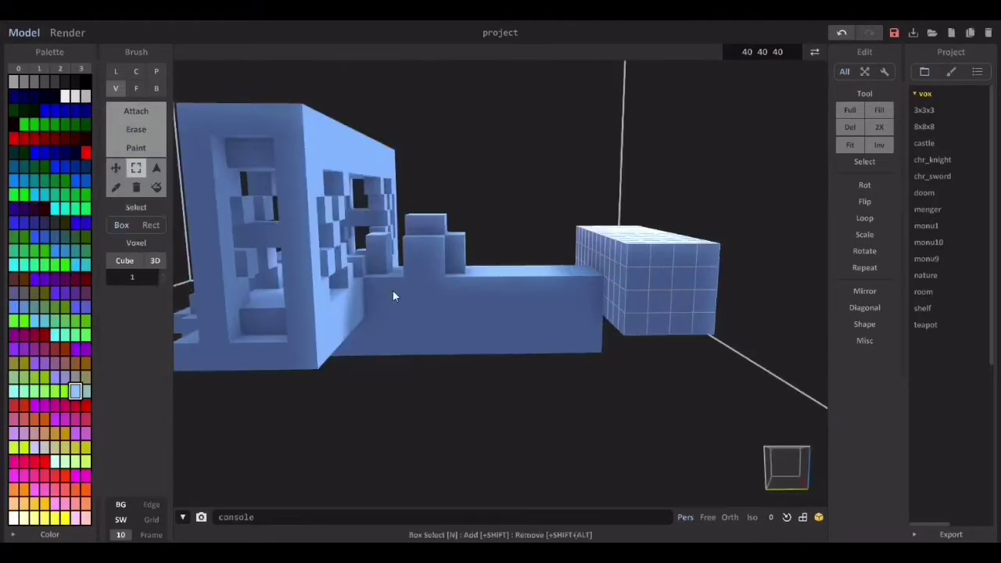
# - Reshape the tailplane and its joint with the fuselage into stepped layers using the box brush
pyautogui.moveTo(393, 291); pyautogui.dragTo(404, 218, button='right')
pyautogui.moveTo(651, 234); pyautogui.dragTo(664, 294, button='right')
pyautogui.moveTo(617, 235)
pyautogui.mouseDown(button='right')
pyautogui.moveTo(649, 280)
pyautogui.moveTo(637, 291)
pyautogui.moveTo(625, 247)
pyautogui.mouseUp(button='right')
pyautogui.click(156, 89)
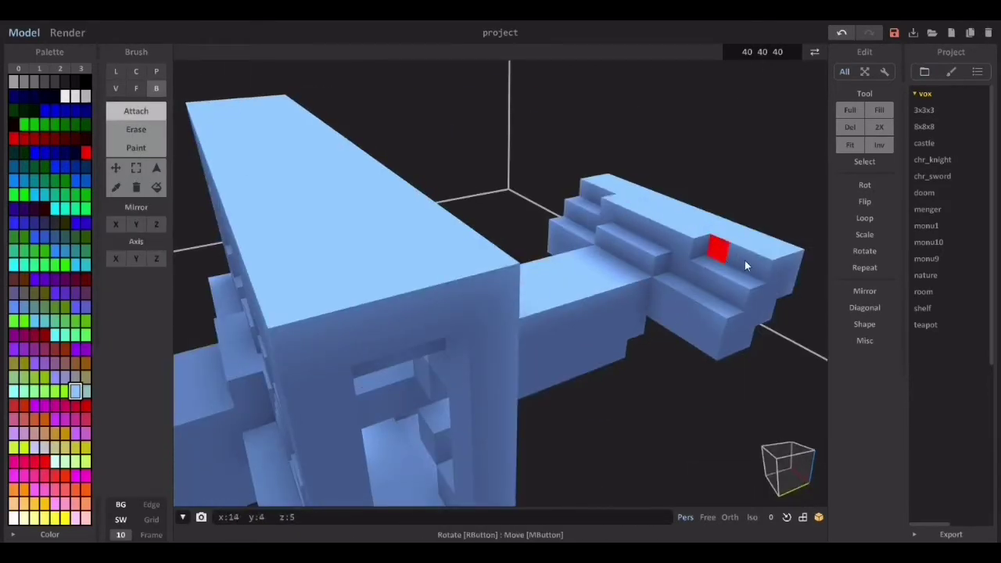
# - Box-select the stepped voxels on the sides and underside of the tail and shift them upward with the Move tool
pyautogui.moveTo(744, 266); pyautogui.dragTo(619, 297, button='right')
pyautogui.moveTo(536, 295); pyautogui.dragTo(426, 238, button='right')
pyautogui.press('m')
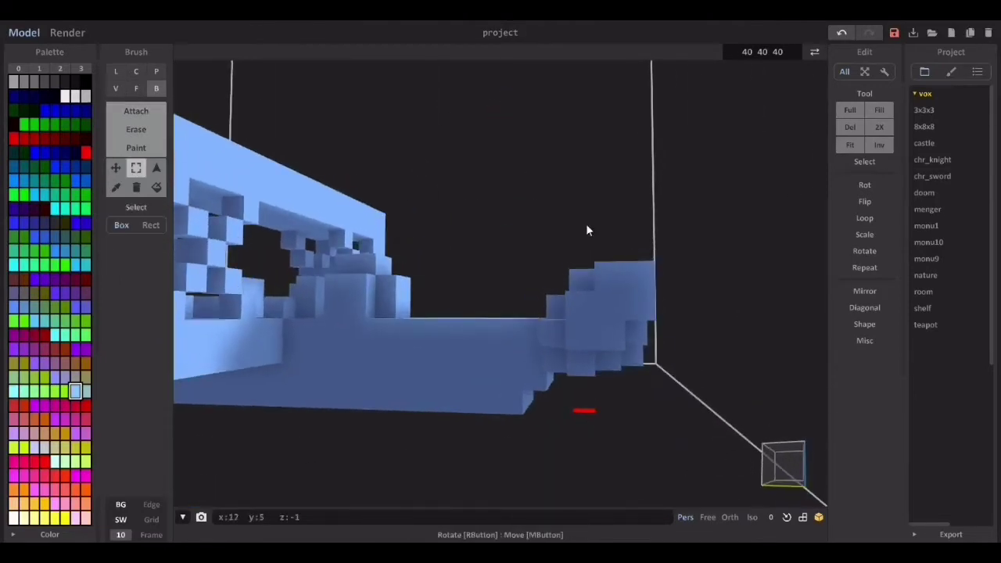
pyautogui.moveTo(659, 380); pyautogui.dragTo(420, 303, button='right')
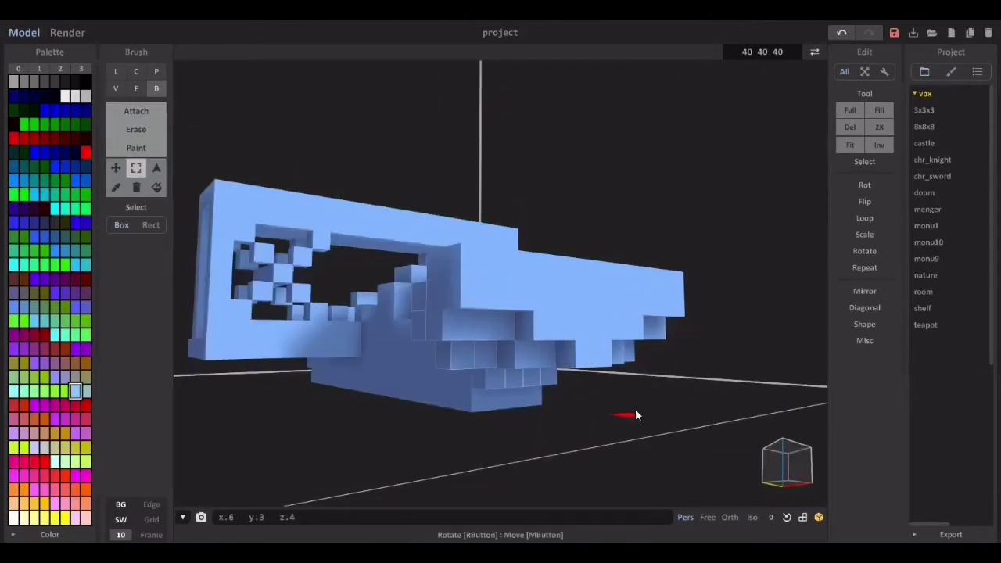
pyautogui.moveTo(834, 369); pyautogui.dragTo(615, 325, button='right')
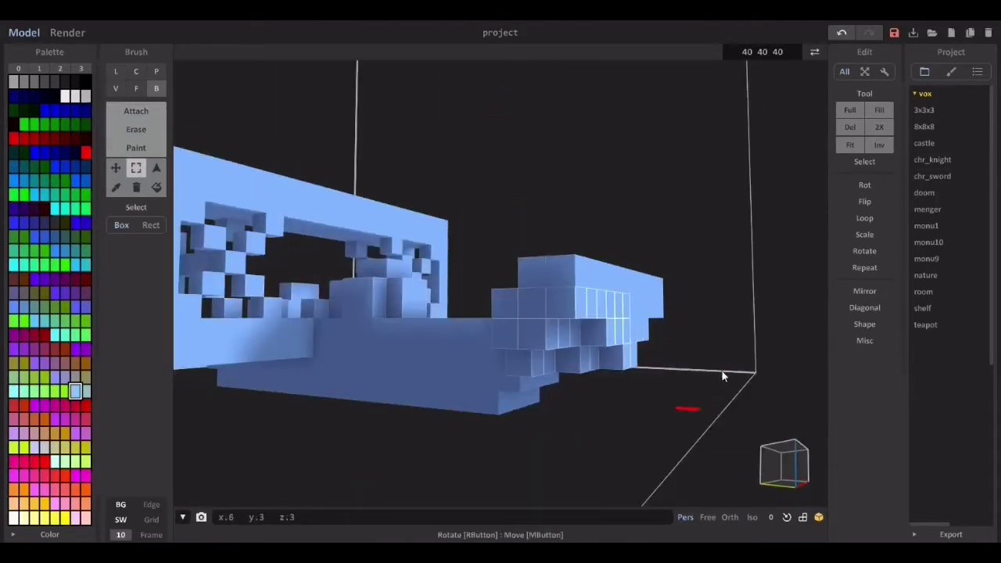
pyautogui.moveTo(723, 377); pyautogui.dragTo(638, 344, button='right')
pyautogui.hotkey('ctrl', 'd')
pyautogui.press('t')
pyautogui.moveTo(638, 235); pyautogui.dragTo(120, 168, button='right')
pyautogui.click(118, 169)
pyautogui.moveTo(500, 301); pyautogui.dragTo(500, 239)
pyautogui.moveTo(626, 305); pyautogui.dragTo(643, 249, button='right')
pyautogui.click(136, 168)
pyautogui.click(522, 380)
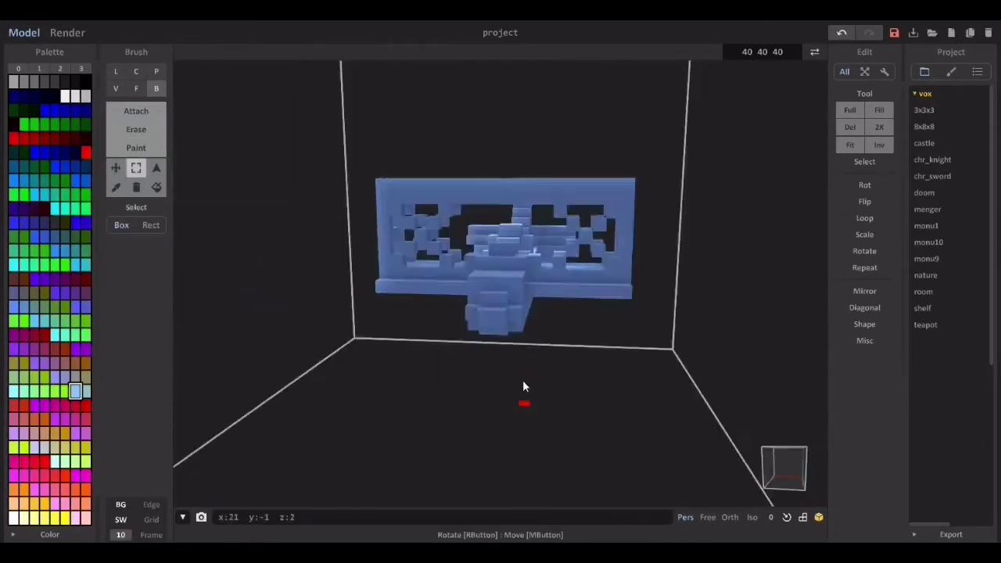
# - Attach four diagonal propeller blades made of single voxels around the hub at the nose
pyautogui.moveTo(522, 381); pyautogui.dragTo(516, 258, button='right')
pyautogui.click(136, 112)
pyautogui.moveTo(438, 313); pyautogui.dragTo(428, 381, button='right')
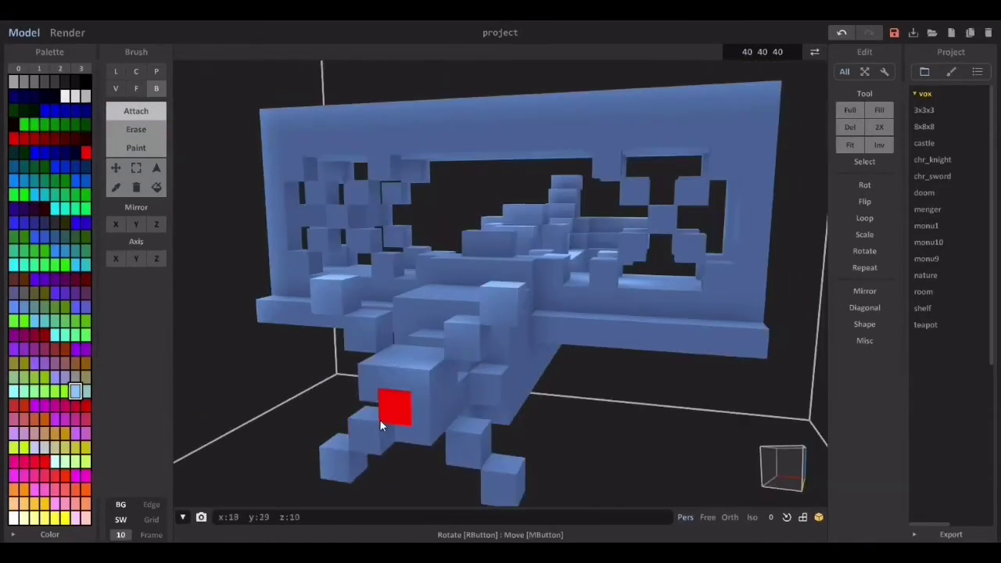
pyautogui.moveTo(381, 424); pyautogui.dragTo(539, 266, button='right')
pyautogui.scroll(4, 500, 250)
pyautogui.click(434, 216)
pyautogui.moveTo(489, 226); pyautogui.dragTo(406, 154, button='right')
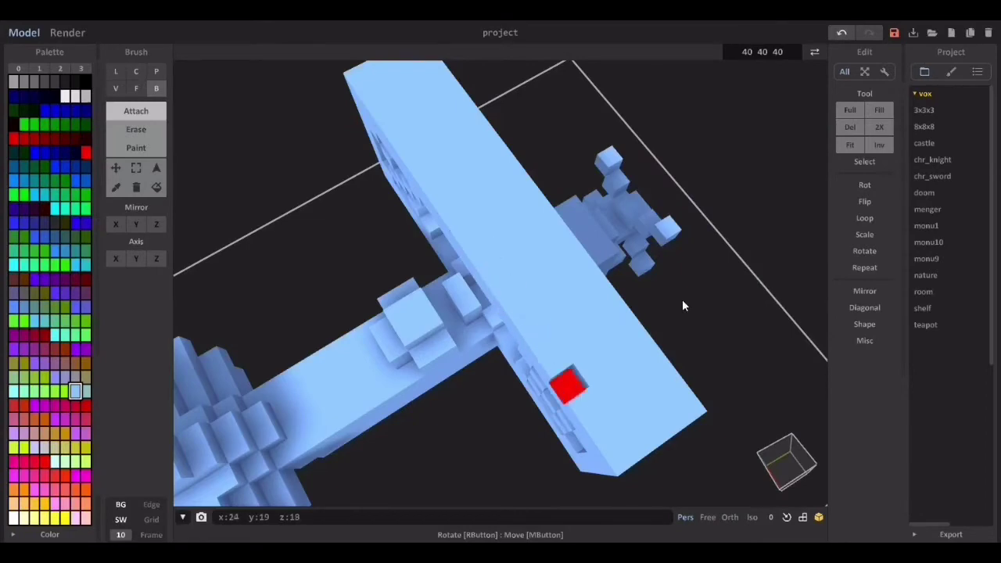
pyautogui.moveTo(682, 306)
pyautogui.mouseDown(button='right')
pyautogui.moveTo(553, 221)
pyautogui.moveTo(560, 264)
pyautogui.moveTo(363, 398)
pyautogui.moveTo(431, 315)
pyautogui.moveTo(422, 310)
pyautogui.moveTo(548, 360)
pyautogui.moveTo(585, 333)
pyautogui.moveTo(702, 384)
pyautogui.mouseUp(button='right')
pyautogui.click(116, 72)
pyautogui.moveTo(508, 274)
pyautogui.mouseDown(button='right')
pyautogui.moveTo(519, 323)
pyautogui.moveTo(553, 336)
pyautogui.moveTo(689, 297)
pyautogui.mouseUp(button='right')
pyautogui.hotkey('ctrl', 'z')
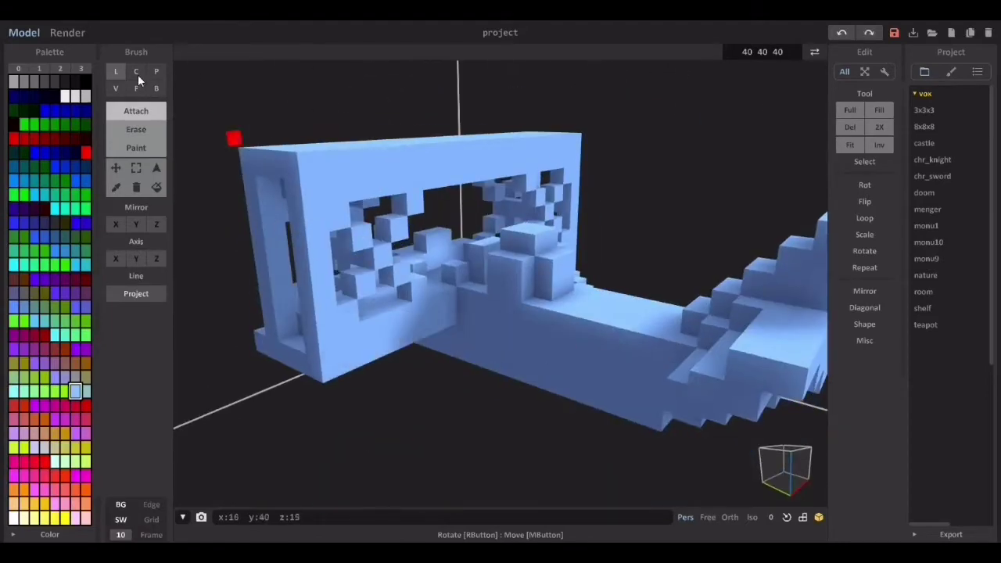
# - Add a crossbar between the wing-tip posts and diagonal braces running from the wings back toward the fuselage
pyautogui.moveTo(469, 250); pyautogui.dragTo(501, 352, button='right')
pyautogui.click(156, 72)
pyautogui.moveTo(517, 414)
pyautogui.mouseDown(button='right')
pyautogui.moveTo(541, 344)
pyautogui.moveTo(535, 367)
pyautogui.moveTo(493, 391)
pyautogui.moveTo(581, 385)
pyautogui.moveTo(618, 330)
pyautogui.moveTo(434, 369)
pyautogui.moveTo(634, 380)
pyautogui.mouseUp(button='right')
pyautogui.scroll(5, 623, 306)
pyautogui.moveTo(623, 306); pyautogui.dragTo(547, 422, button='right')
pyautogui.click(461, 345)
pyautogui.scroll(3, 548, 422)
# - Expand the colour editor, switch the model to another colour palette and pick the brown swatch (150, 99, 46)
pyautogui.click(49, 535)
pyautogui.click(81, 68)
pyautogui.click(39, 69)
pyautogui.click(44, 215)
pyautogui.click(65, 346)
pyautogui.moveTo(657, 379); pyautogui.dragTo(620, 393, button='right')
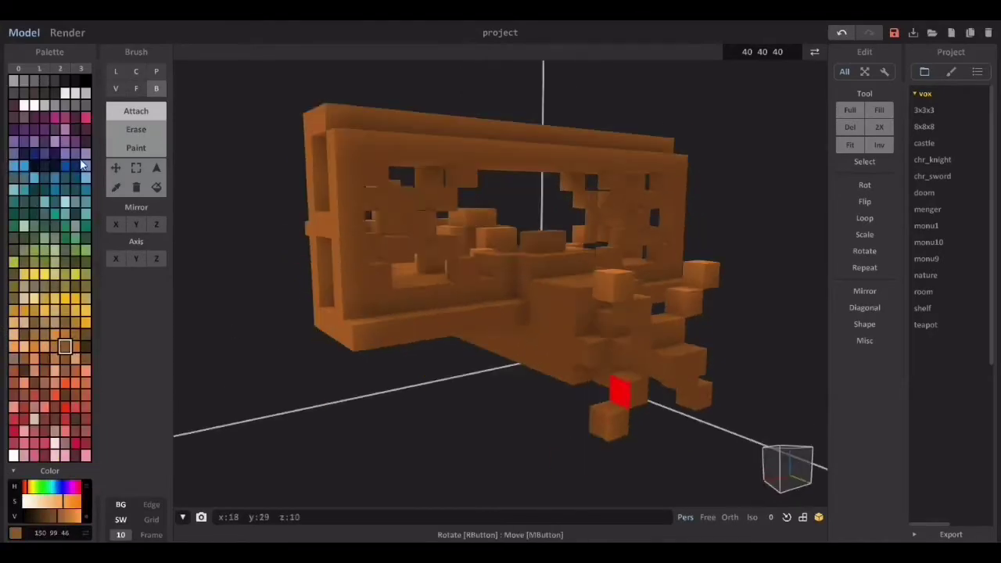
# - Paint the propeller hub black and the fuselage blue-grey
pyautogui.click(129, 148)
pyautogui.moveTo(673, 356); pyautogui.dragTo(695, 369)
pyautogui.moveTo(508, 344)
pyautogui.mouseDown(button='right')
pyautogui.moveTo(614, 358)
pyautogui.moveTo(495, 318)
pyautogui.moveTo(675, 350)
pyautogui.moveTo(454, 325)
pyautogui.mouseUp(button='right')
pyautogui.click(55, 105)
pyautogui.moveTo(637, 293); pyautogui.dragTo(575, 284, button='right')
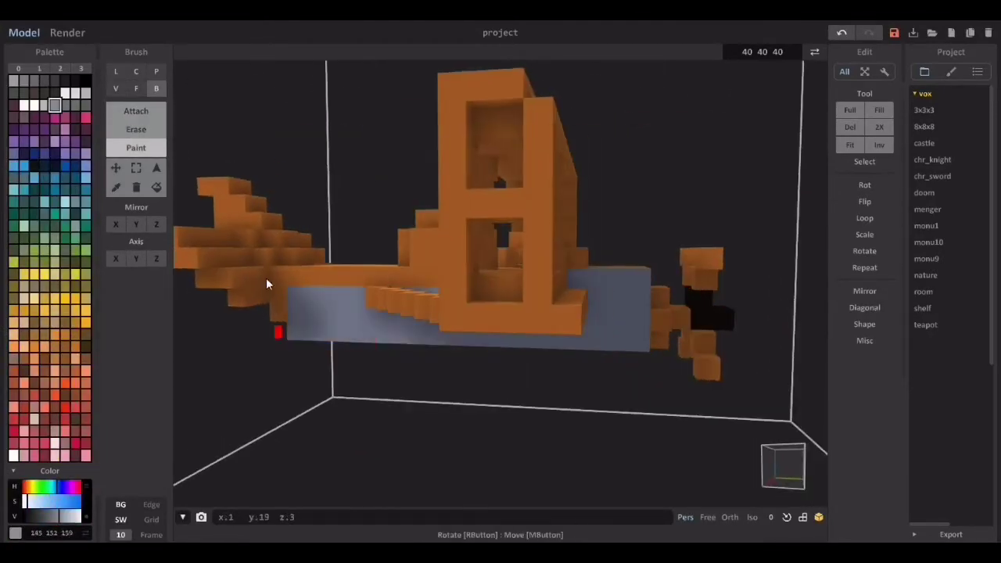
pyautogui.moveTo(351, 350)
pyautogui.mouseDown(button='right')
pyautogui.moveTo(400, 285)
pyautogui.moveTo(589, 147)
pyautogui.moveTo(565, 320)
pyautogui.moveTo(337, 383)
pyautogui.moveTo(602, 328)
pyautogui.moveTo(611, 458)
pyautogui.moveTo(686, 465)
pyautogui.moveTo(522, 324)
pyautogui.moveTo(534, 362)
pyautogui.moveTo(503, 357)
pyautogui.moveTo(563, 223)
pyautogui.moveTo(462, 272)
pyautogui.moveTo(755, 339)
pyautogui.moveTo(439, 305)
pyautogui.moveTo(412, 327)
pyautogui.moveTo(373, 312)
pyautogui.moveTo(384, 330)
pyautogui.moveTo(577, 313)
pyautogui.moveTo(641, 391)
pyautogui.moveTo(484, 313)
pyautogui.moveTo(391, 289)
pyautogui.mouseUp(button='right')
pyautogui.click(337, 284)
pyautogui.hotkey('ctrl', 'z')
# - Paint the cockpit's rear blocks and interior dark brown (67, 52, 27)
pyautogui.click(85, 346)
pyautogui.click(583, 316)
pyautogui.click(484, 313)
pyautogui.scroll(5, 484, 313)
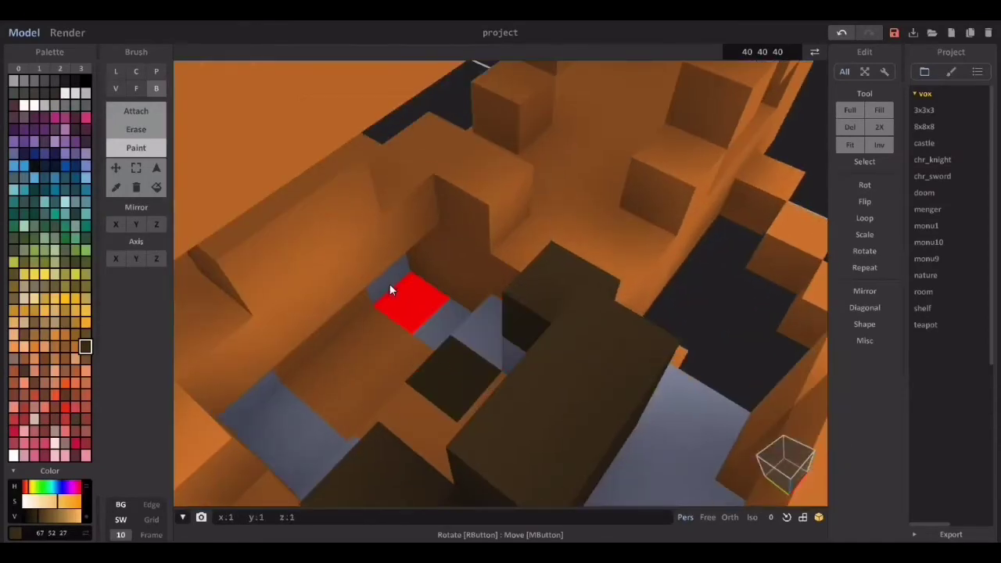
pyautogui.moveTo(446, 329); pyautogui.dragTo(668, 303, button='right')
pyautogui.moveTo(668, 303); pyautogui.dragTo(523, 397)
pyautogui.moveTo(522, 397); pyautogui.dragTo(337, 348, button='right')
# - Try teal (0, 98, 132) on the cockpit walls and light grey (221, 221, 221) on the fuselage side
pyautogui.click(75, 177)
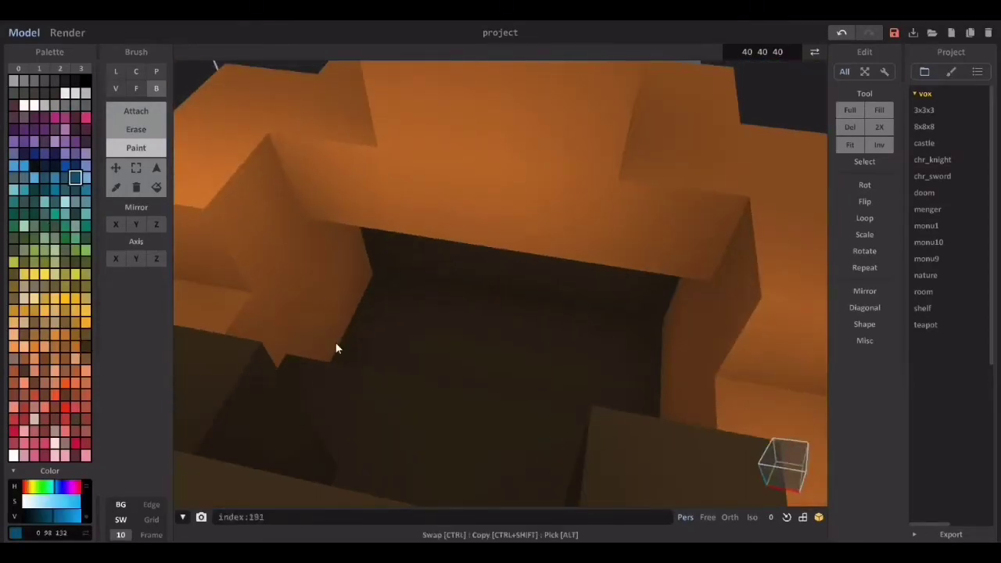
pyautogui.moveTo(630, 295); pyautogui.dragTo(663, 352)
pyautogui.moveTo(664, 353)
pyautogui.mouseDown(button='right')
pyautogui.moveTo(697, 414)
pyautogui.moveTo(730, 427)
pyautogui.moveTo(553, 440)
pyautogui.mouseUp(button='right')
pyautogui.moveTo(582, 422); pyautogui.dragTo(695, 436)
pyautogui.moveTo(696, 436)
pyautogui.mouseDown(button='right')
pyautogui.moveTo(719, 459)
pyautogui.moveTo(109, 117)
pyautogui.mouseUp(button='right')
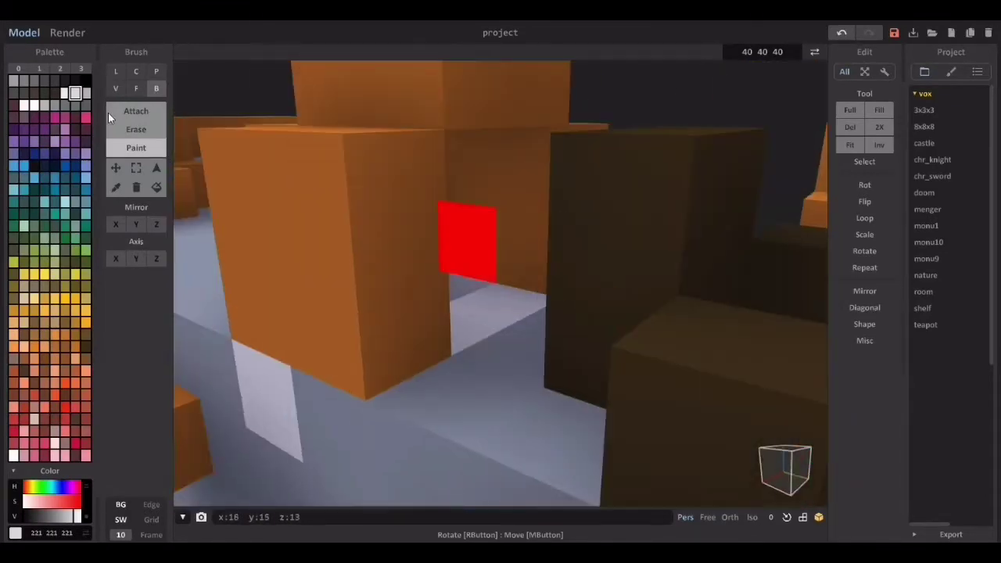
pyautogui.moveTo(580, 462); pyautogui.dragTo(313, 312, button='right')
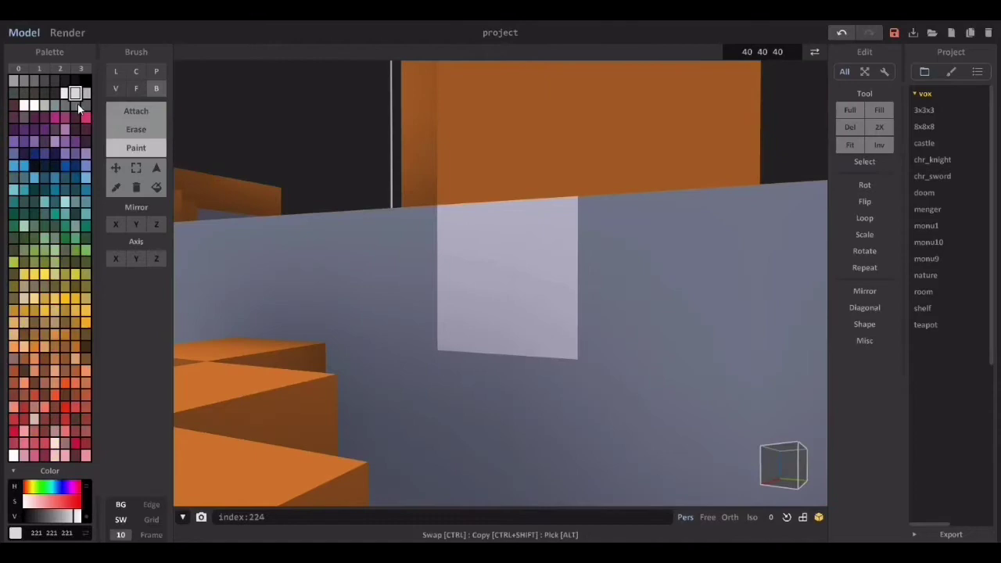
pyautogui.click(54, 105)
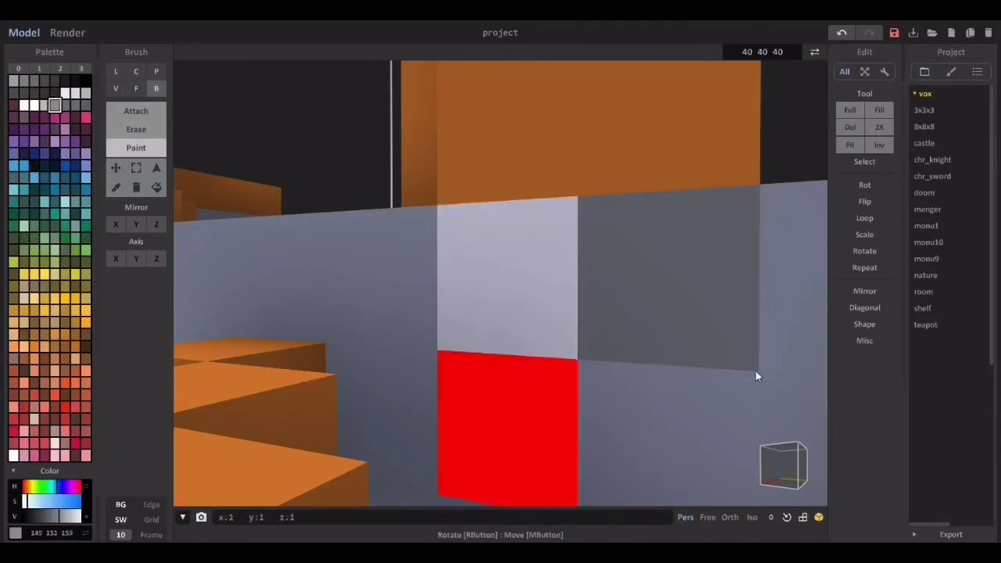
pyautogui.moveTo(755, 371); pyautogui.dragTo(32, 137, button='right')
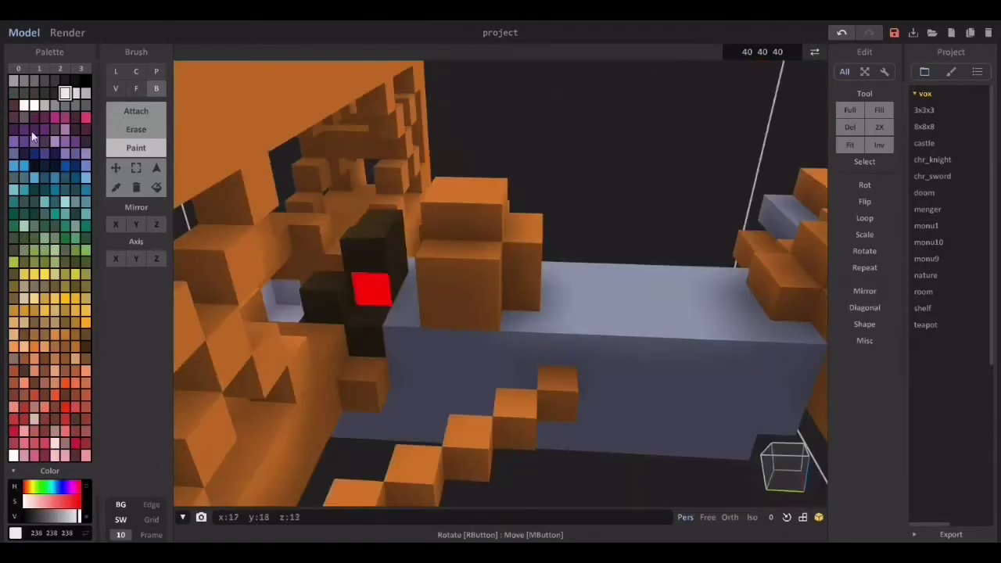
# - Paint the stepped headrest behind the cockpit dark brown (67, 52, 27)
pyautogui.moveTo(458, 305)
pyautogui.mouseDown()
pyautogui.moveTo(434, 199)
pyautogui.moveTo(516, 242)
pyautogui.mouseUp()
pyautogui.moveTo(516, 242); pyautogui.dragTo(415, 238, button='right')
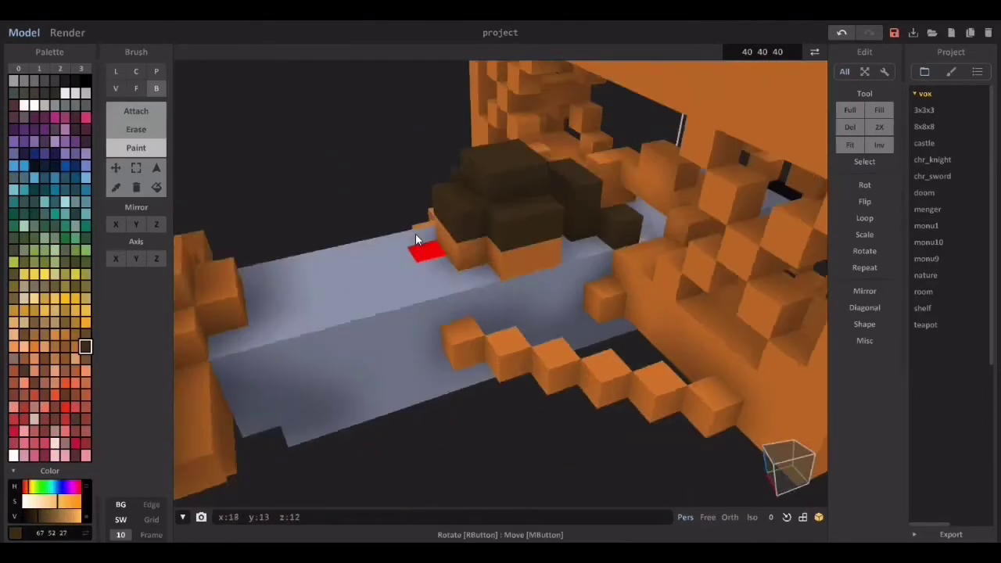
pyautogui.moveTo(416, 237); pyautogui.dragTo(517, 254)
pyautogui.scroll(5, 558, 297)
pyautogui.moveTo(558, 297); pyautogui.dragTo(596, 359, button='right')
pyautogui.moveTo(596, 359); pyautogui.dragTo(689, 352)
pyautogui.moveTo(688, 352)
pyautogui.mouseDown(button='right')
pyautogui.moveTo(646, 376)
pyautogui.moveTo(347, 364)
pyautogui.moveTo(196, 274)
pyautogui.mouseUp(button='right')
pyautogui.scroll(-5, 646, 374)
pyautogui.click(76, 167)
pyautogui.moveTo(500, 344); pyautogui.dragTo(612, 434, button='right')
pyautogui.moveTo(597, 368); pyautogui.dragTo(559, 360)
# - Colour the windscreen block in front of the cockpit light blue, desaturating the swatch to 132, 187, 221
pyautogui.click(14, 165)
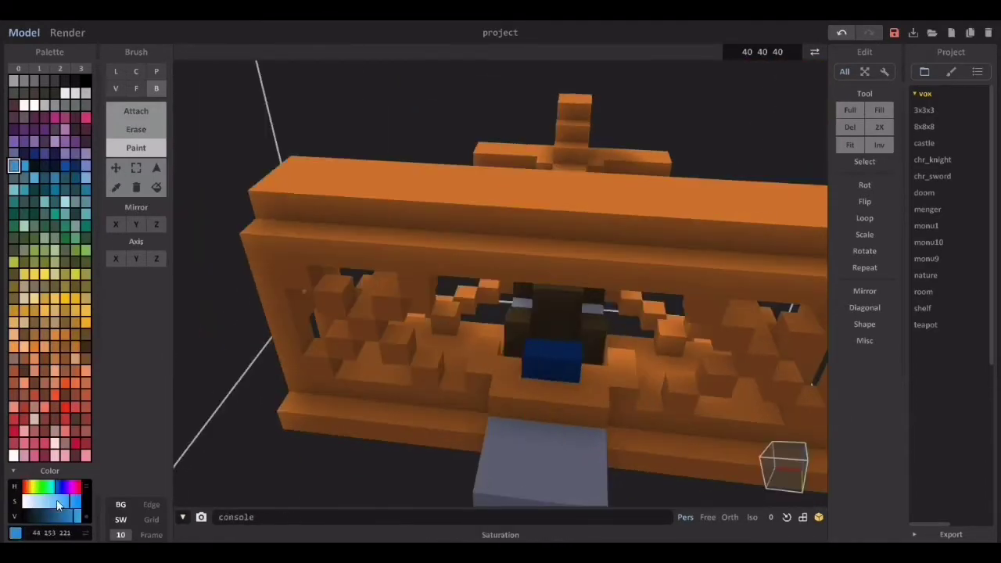
pyautogui.hotkey('ctrl', 'z')
pyautogui.scroll(4, 592, 376)
pyautogui.moveTo(589, 400)
pyautogui.mouseDown(button='right')
pyautogui.moveTo(592, 376)
pyautogui.moveTo(555, 345)
pyautogui.moveTo(459, 307)
pyautogui.mouseUp(button='right')
pyautogui.scroll(-10, 591, 374)
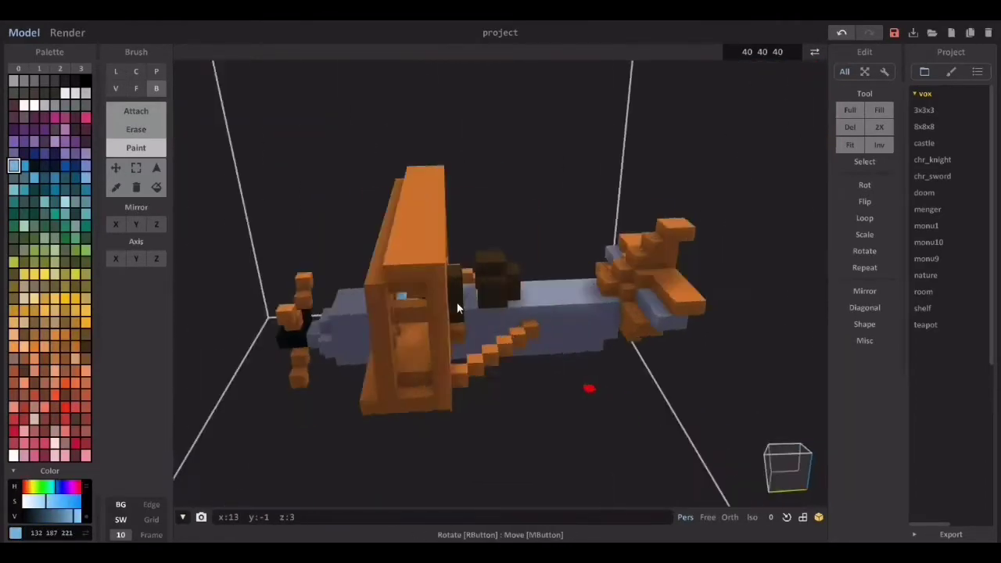
# - Paint the strip beside the cockpit and the fuselage underside olive green
pyautogui.scroll(6, 458, 307)
pyautogui.click(66, 263)
pyautogui.moveTo(409, 379); pyautogui.dragTo(469, 379)
pyautogui.moveTo(412, 321)
pyautogui.mouseDown(button='right')
pyautogui.moveTo(572, 374)
pyautogui.moveTo(579, 368)
pyautogui.moveTo(542, 269)
pyautogui.moveTo(487, 238)
pyautogui.moveTo(508, 258)
pyautogui.mouseUp(button='right')
pyautogui.scroll(-5, 580, 369)
pyautogui.scroll(-5, 509, 258)
pyautogui.moveTo(512, 469); pyautogui.dragTo(481, 163)
pyautogui.moveTo(481, 163)
pyautogui.mouseDown(button='right')
pyautogui.moveTo(696, 328)
pyautogui.moveTo(578, 283)
pyautogui.moveTo(506, 480)
pyautogui.moveTo(549, 326)
pyautogui.mouseUp(button='right')
pyautogui.click(649, 314)
# - Paint the crossbars between the wing-tip posts grey (112, 124, 116)
pyautogui.click(75, 105)
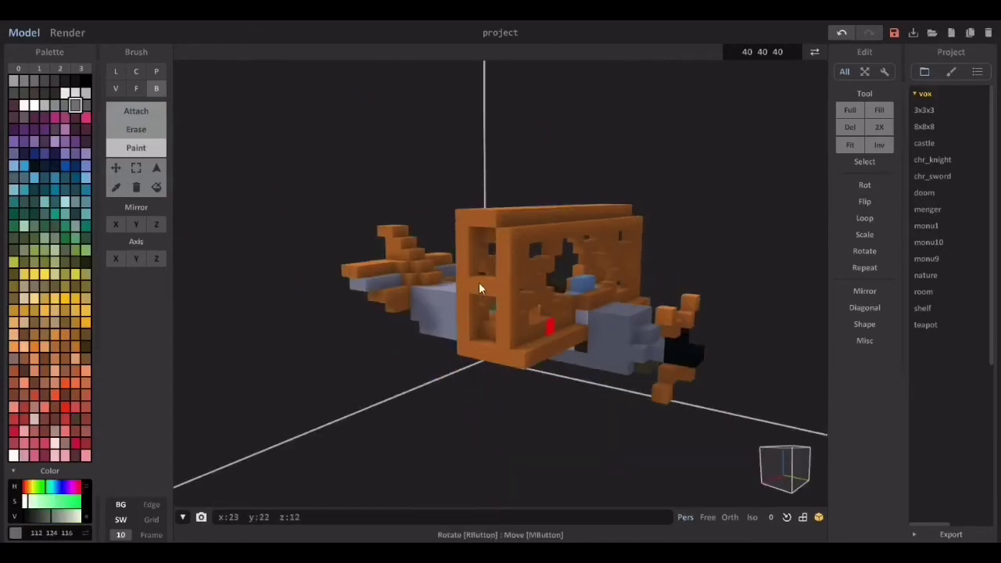
pyautogui.click(479, 282)
pyautogui.moveTo(478, 282); pyautogui.dragTo(391, 258, button='right')
pyautogui.click(443, 266)
# - Try painting parts of the tail fin grey (112, 124, 116), and undo the painting
pyautogui.scroll(5, 531, 328)
pyautogui.moveTo(485, 305)
pyautogui.mouseDown(button='right')
pyautogui.moveTo(531, 328)
pyautogui.moveTo(347, 276)
pyautogui.moveTo(535, 262)
pyautogui.moveTo(428, 291)
pyautogui.moveTo(614, 319)
pyautogui.moveTo(542, 355)
pyautogui.moveTo(592, 388)
pyautogui.moveTo(456, 329)
pyautogui.moveTo(279, 375)
pyautogui.moveTo(324, 260)
pyautogui.moveTo(264, 291)
pyautogui.mouseUp(button='right')
pyautogui.scroll(-4, 347, 276)
pyautogui.scroll(4, 535, 262)
pyautogui.press('t')
pyautogui.scroll(-4, 543, 355)
pyautogui.press('g')
pyautogui.moveTo(264, 291); pyautogui.dragTo(287, 332)
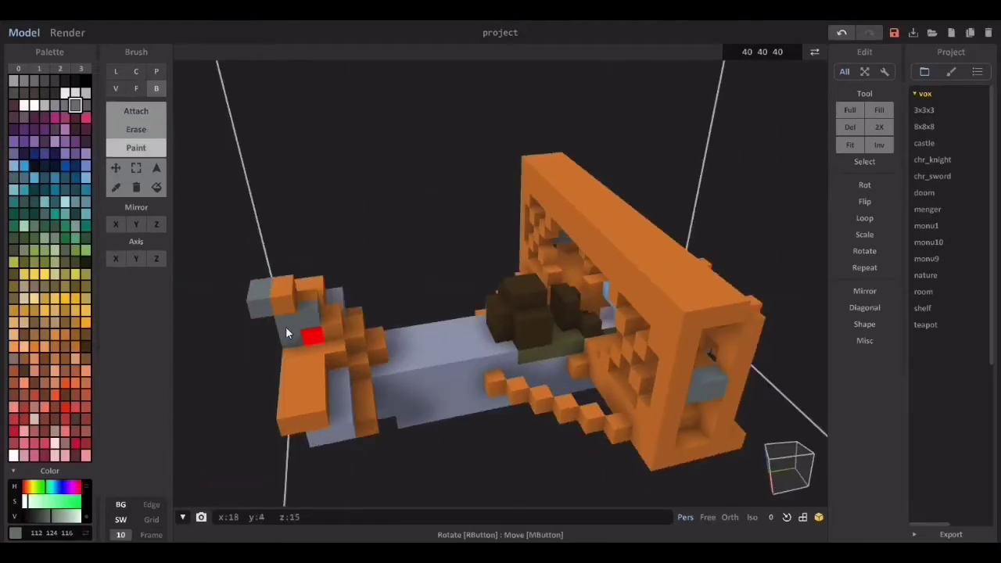
pyautogui.moveTo(286, 332)
pyautogui.mouseDown(button='right')
pyautogui.moveTo(548, 342)
pyautogui.moveTo(416, 390)
pyautogui.moveTo(300, 354)
pyautogui.moveTo(363, 273)
pyautogui.moveTo(590, 304)
pyautogui.moveTo(373, 250)
pyautogui.moveTo(428, 303)
pyautogui.mouseUp(button='right')
pyautogui.hotkey('ctrl', 'z')
# - Paint dark navy (15, 37, 64) bands across the upper wing, the lower wing and a strip along the fuselage side
pyautogui.scroll(-4, 363, 272)
pyautogui.scroll(4, 590, 304)
pyautogui.scroll(-4, 373, 250)
pyautogui.click(45, 165)
pyautogui.moveTo(427, 303); pyautogui.dragTo(574, 244)
pyautogui.moveTo(679, 367)
pyautogui.mouseDown(button='right')
pyautogui.moveTo(699, 338)
pyautogui.moveTo(665, 172)
pyautogui.mouseUp(button='right')
pyautogui.moveTo(430, 213); pyautogui.dragTo(507, 271)
pyautogui.moveTo(507, 271); pyautogui.dragTo(461, 329, button='right')
pyautogui.moveTo(577, 329); pyautogui.dragTo(509, 321, button='right')
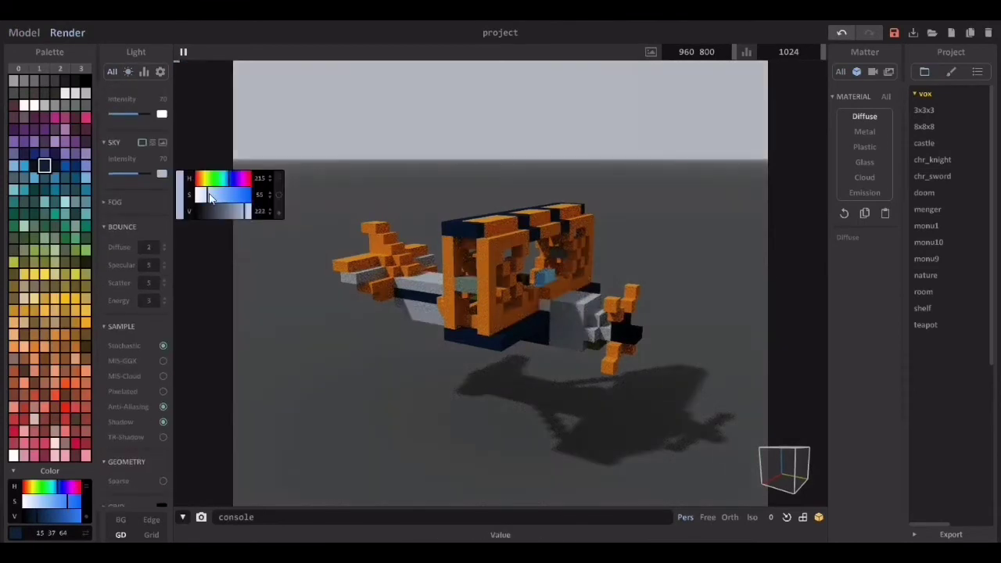
# - Set the render's sky colour to blue with hue 215, saturation 144 and value 222
pyautogui.hotkey('ctrl', 'z')
pyautogui.hotkey('ctrl', 'z')
pyautogui.click(66, 434)
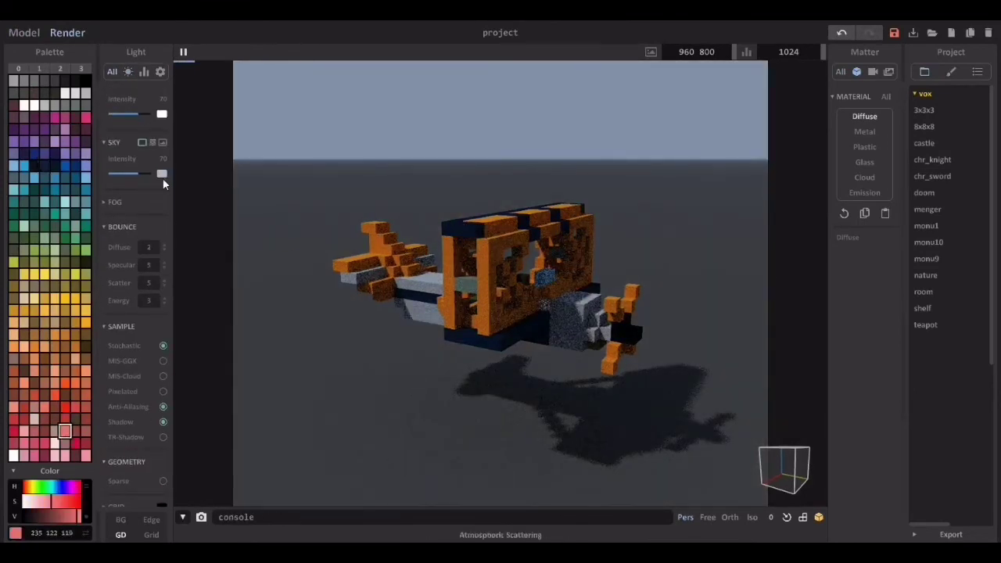
pyautogui.moveTo(213, 197); pyautogui.dragTo(243, 201)
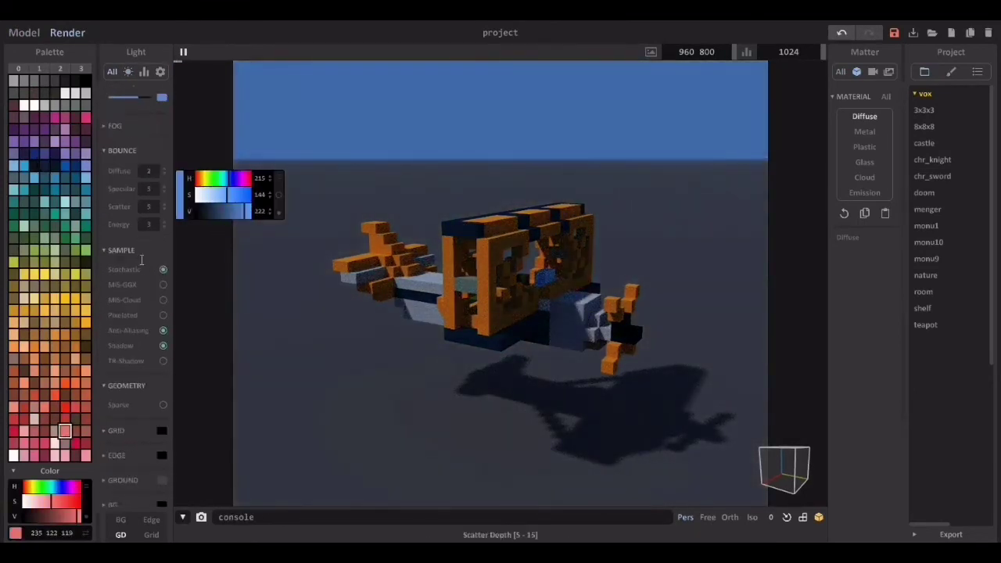
# - Colour the render's ground plane a saturated blue like water
pyautogui.scroll(-3, 141, 259)
pyautogui.click(162, 388)
pyautogui.moveTo(208, 427); pyautogui.dragTo(232, 427)
pyautogui.click(228, 395)
pyautogui.click(234, 411)
pyautogui.scroll(-3, 328, 352)
pyautogui.moveTo(354, 345); pyautogui.dragTo(357, 336, button='right')
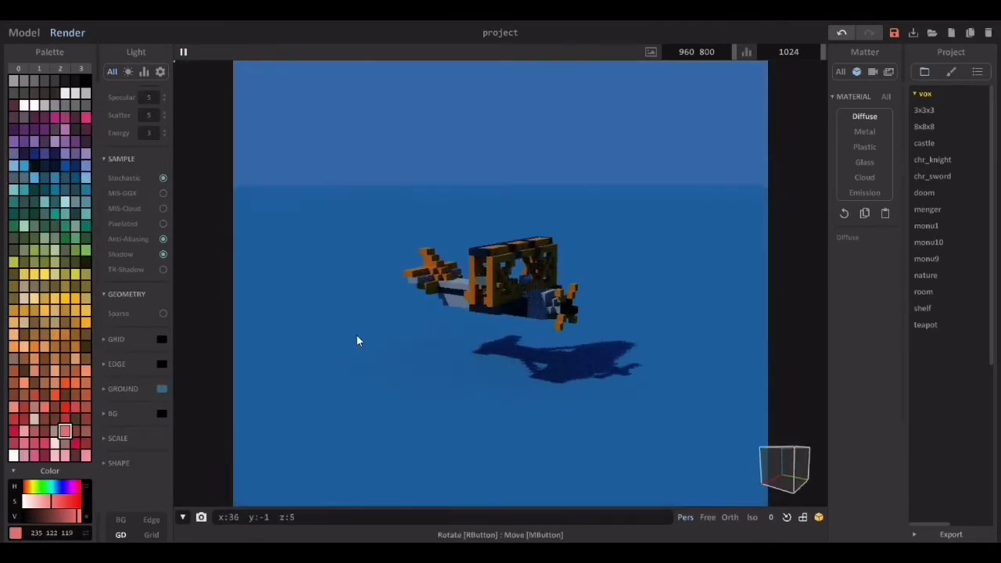
# - Move the whole biplane model upward so it floats higher above the ground in the render
pyautogui.click(25, 33)
pyautogui.moveTo(550, 323); pyautogui.dragTo(583, 211)
pyautogui.click(68, 33)
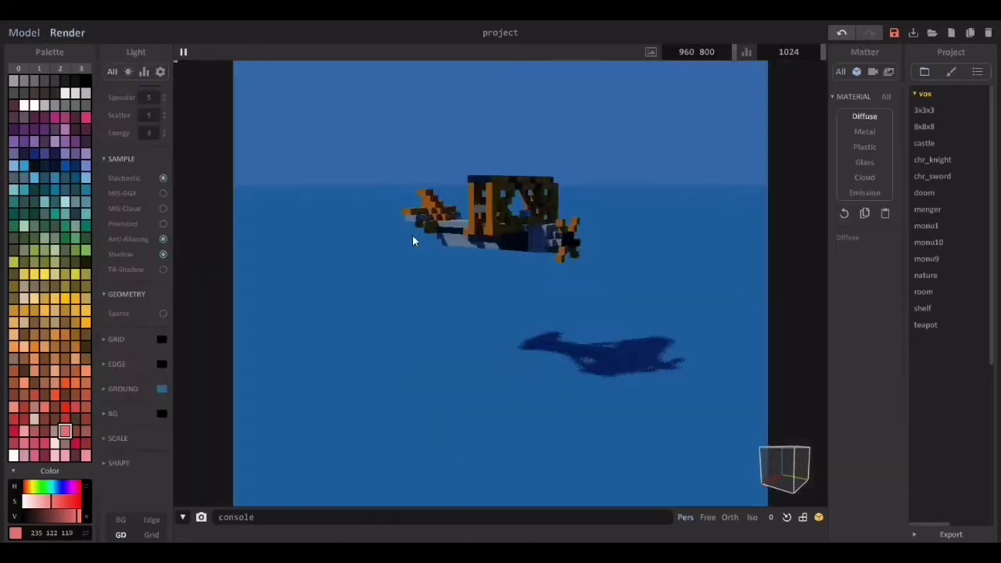
pyautogui.scroll(3, 413, 239)
pyautogui.moveTo(413, 239); pyautogui.dragTo(461, 313, button='right')
# - Give the selected pink palette colour (235, 122, 119) a Metal material with metal 30, specular 56 and roughness 58
pyautogui.click(864, 147)
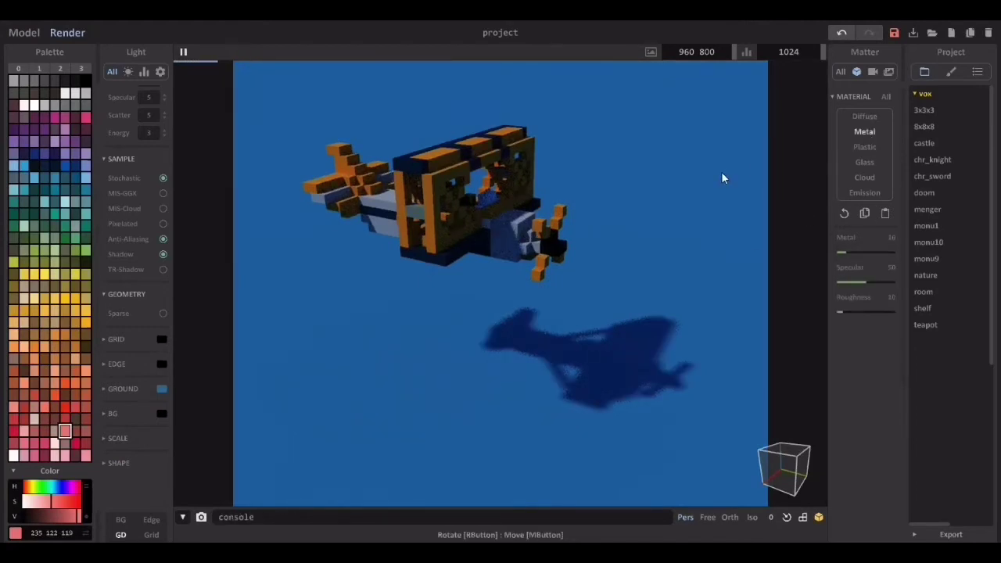
pyautogui.moveTo(721, 178); pyautogui.dragTo(650, 186, button='right')
pyautogui.click(864, 178)
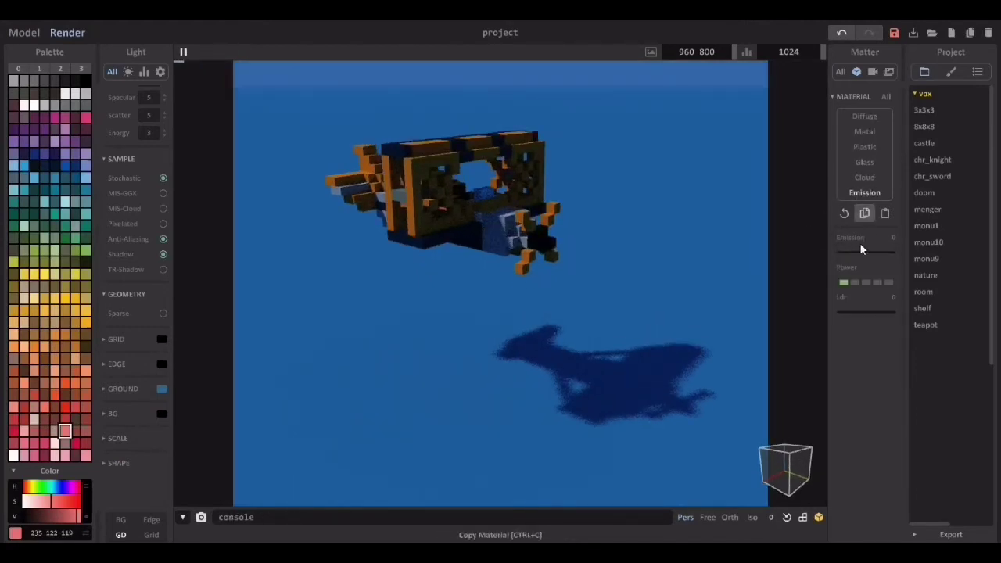
pyautogui.click(875, 254)
pyautogui.scroll(5, 456, 140)
pyautogui.moveTo(456, 141); pyautogui.dragTo(675, 277, button='middle')
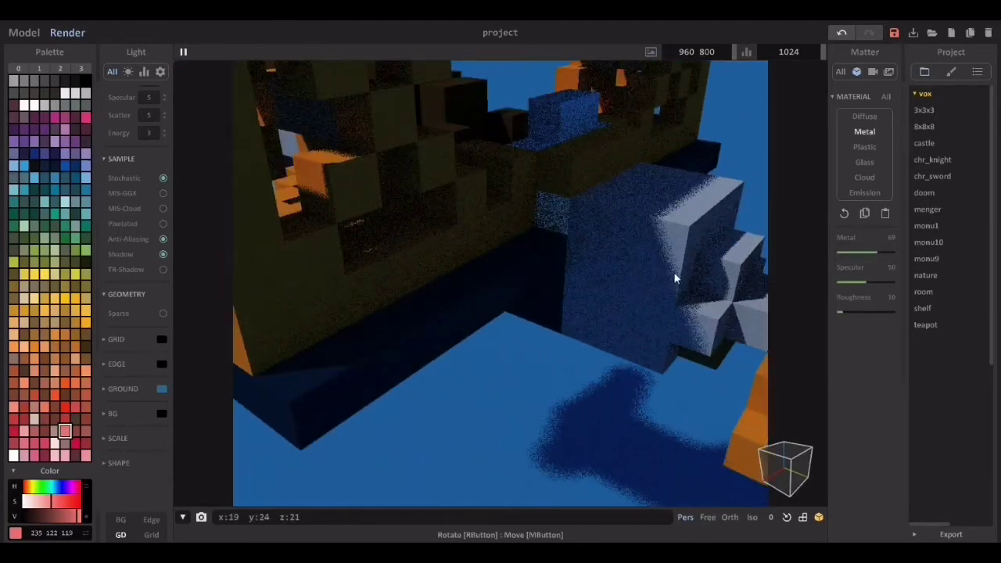
pyautogui.click(854, 254)
pyautogui.click(870, 313)
pyautogui.click(869, 282)
pyautogui.scroll(-5, 597, 177)
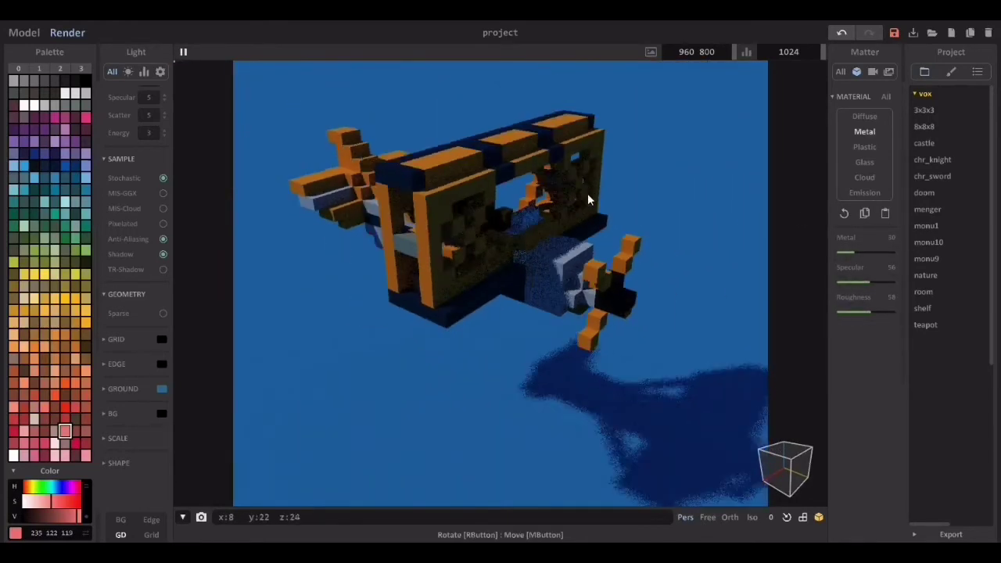
# - Preview the rendered biplane with the orthographic and free camera modes
pyautogui.moveTo(588, 200); pyautogui.dragTo(588, 249, button='right')
pyautogui.click(730, 517)
pyautogui.moveTo(673, 416); pyautogui.dragTo(576, 312, button='right')
pyautogui.click(706, 518)
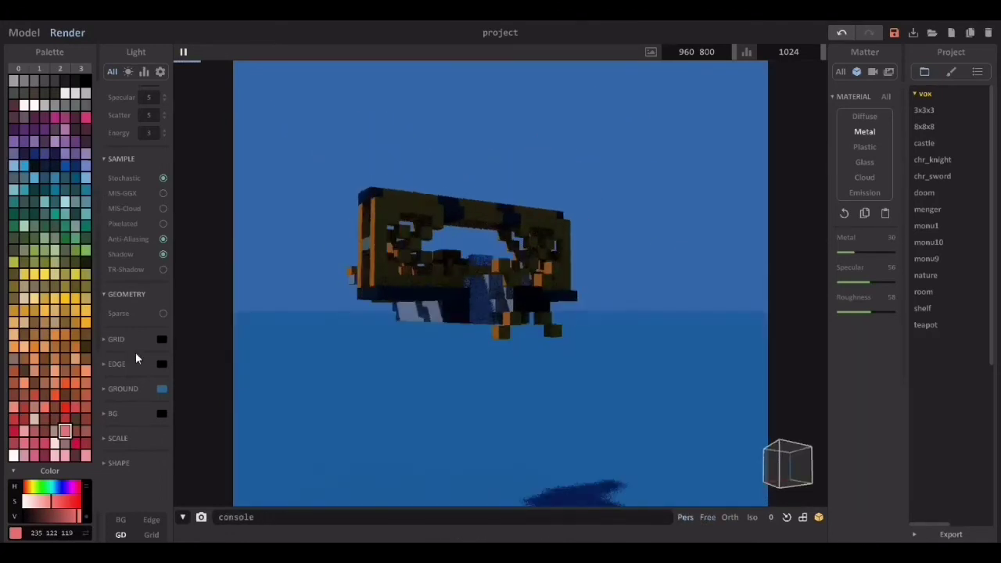
# - Set the diffuse bounce count to 4 and colour the sunlight orange
pyautogui.scroll(4, 157, 241)
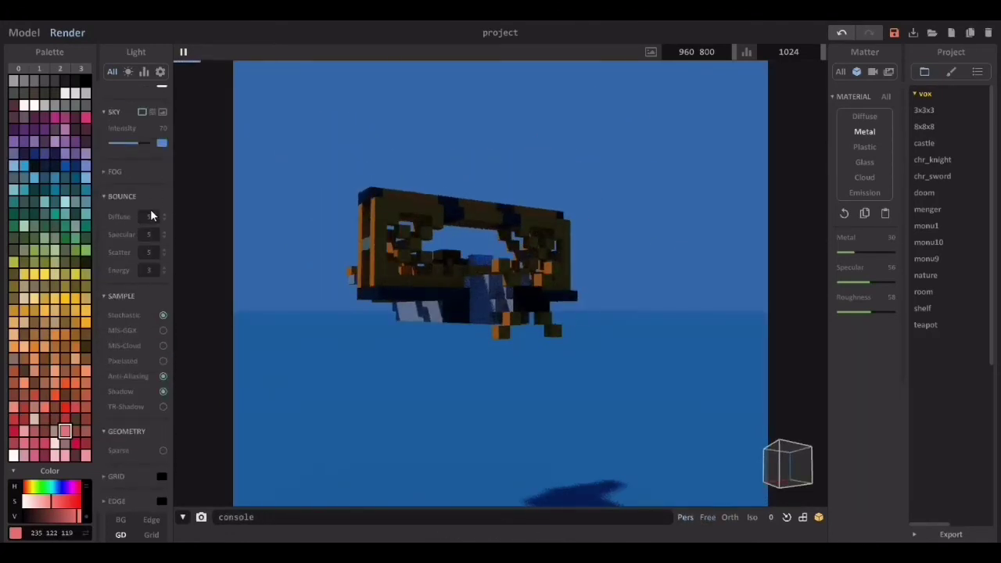
pyautogui.moveTo(165, 214); pyautogui.dragTo(225, 210)
pyautogui.scroll(3, 150, 169)
pyautogui.click(162, 190)
pyautogui.click(199, 195)
# - Set the sun's angles to 27 and 250 and its area to 25
pyautogui.click(118, 128)
pyautogui.moveTo(159, 128); pyautogui.dragTo(112, 143)
pyautogui.moveTo(166, 130); pyautogui.dragTo(183, 157)
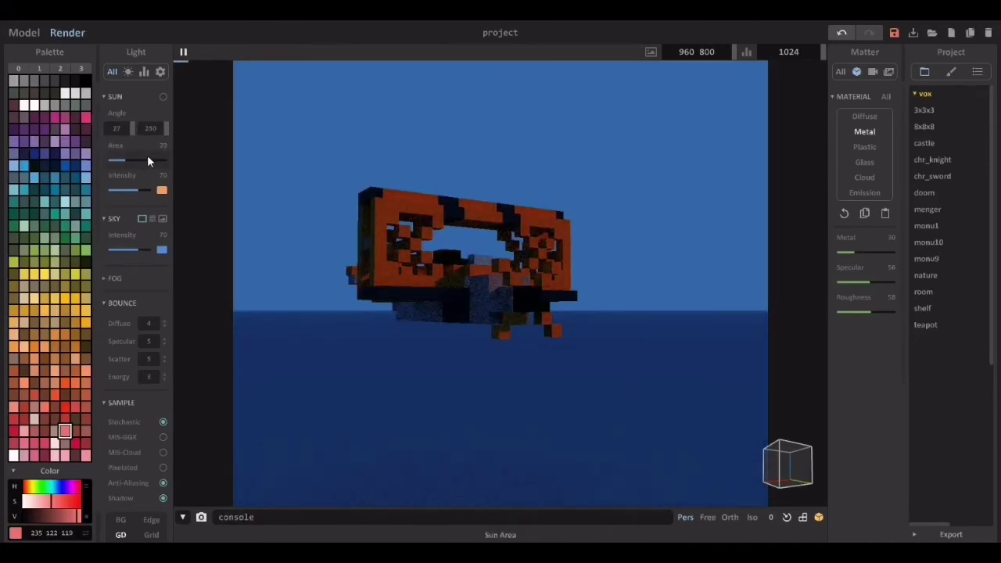
pyautogui.click(123, 160)
pyautogui.scroll(3, 520, 246)
pyautogui.moveTo(519, 247); pyautogui.dragTo(518, 266, button='right')
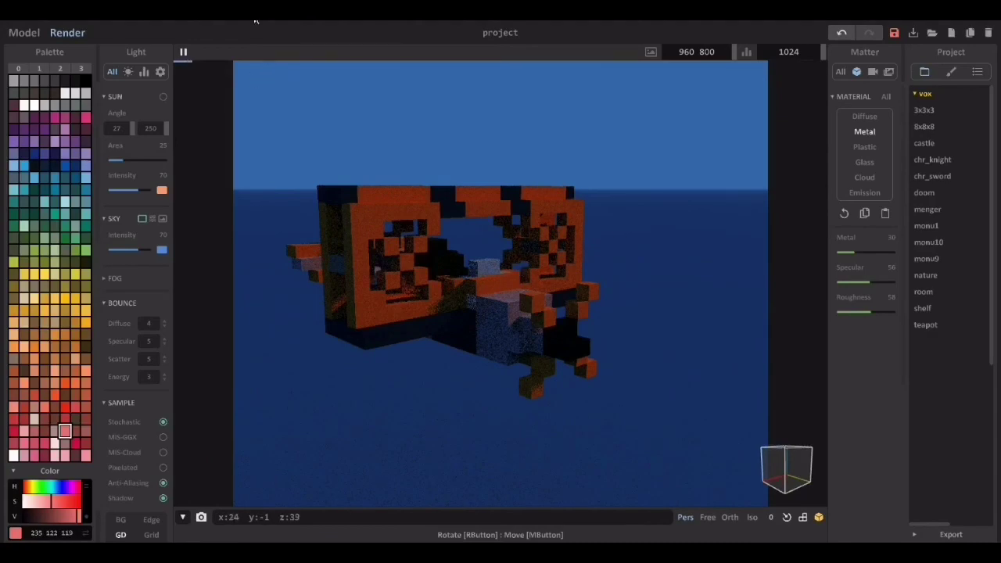